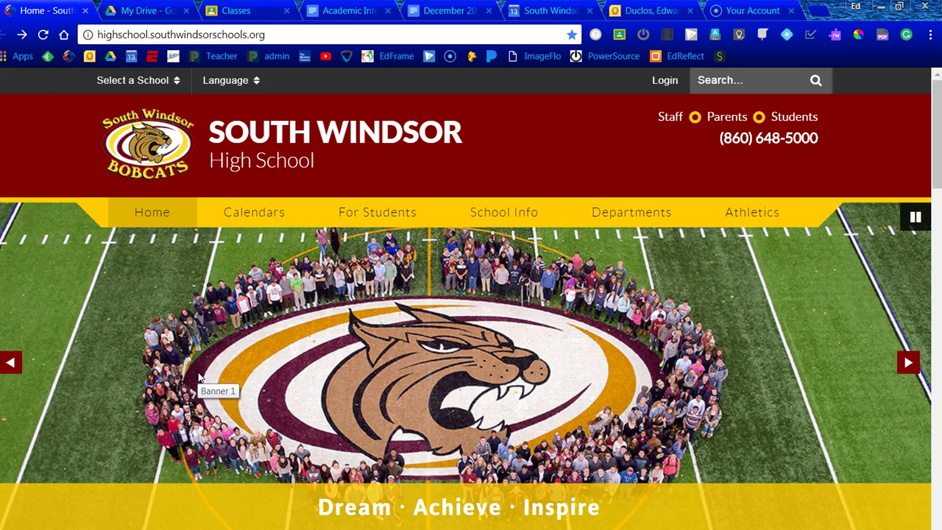
Step: In Google Classroom's 1(A-B) - Yearbook-1 class, open the returned student work for the Self-Evaluation of Your Initial Draft assignment
left_click(353, 357)
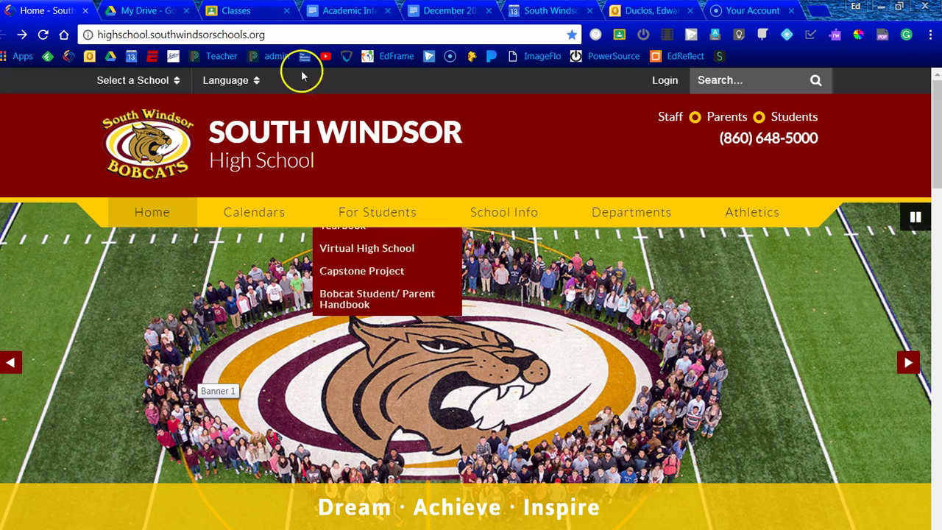
left_click(263, 16)
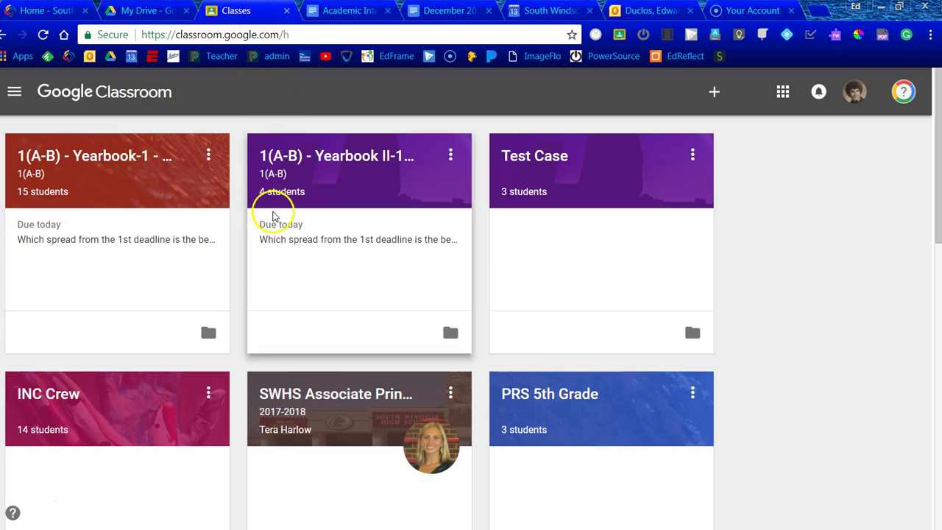
left_click(109, 159)
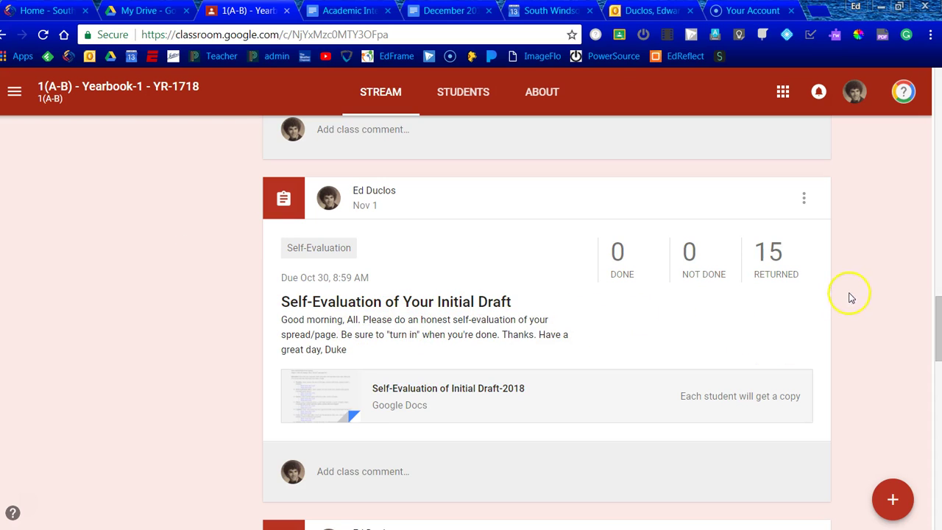
left_click(768, 254)
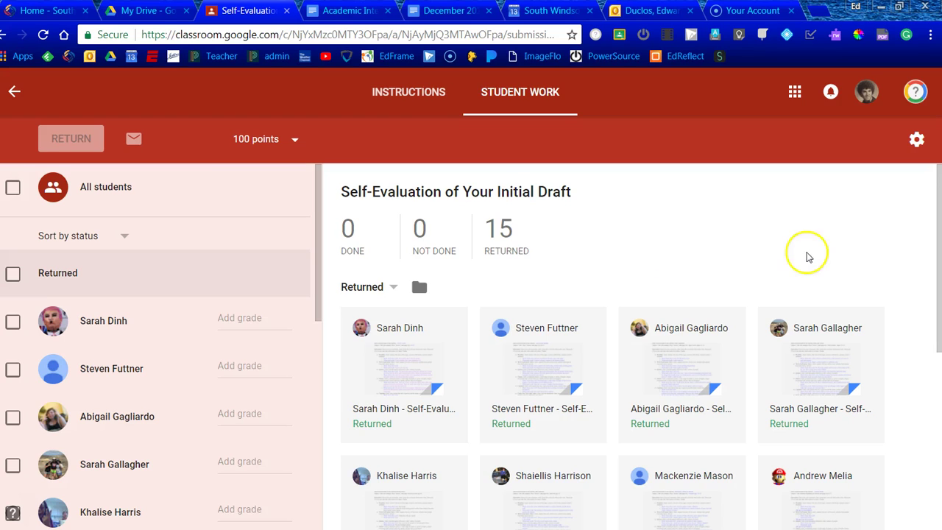
Step: Switch to Google Drive and open Misc, Classroom, the 1(A-B) - Yearbook-1 - YR-1718 folder, and its Self-Evaluation of Your Initial Draft folder
left_click(150, 10)
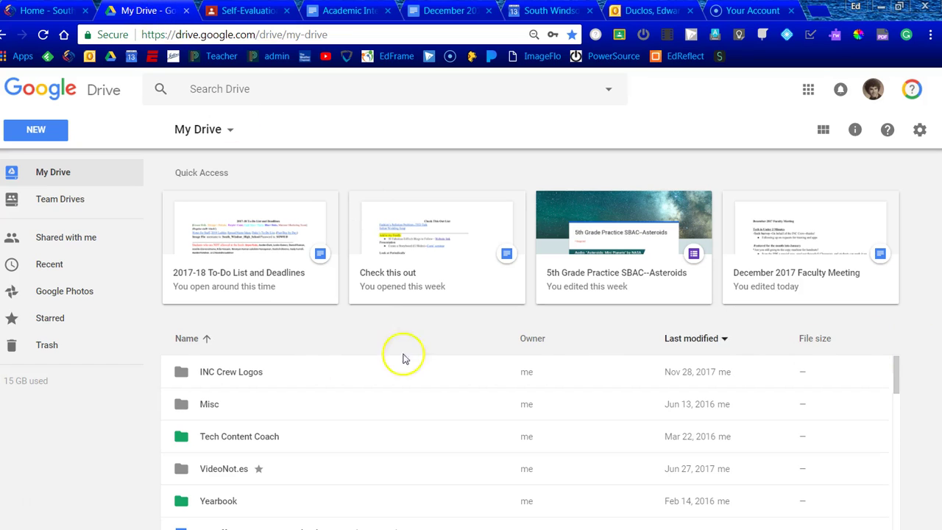
double_click(208, 403)
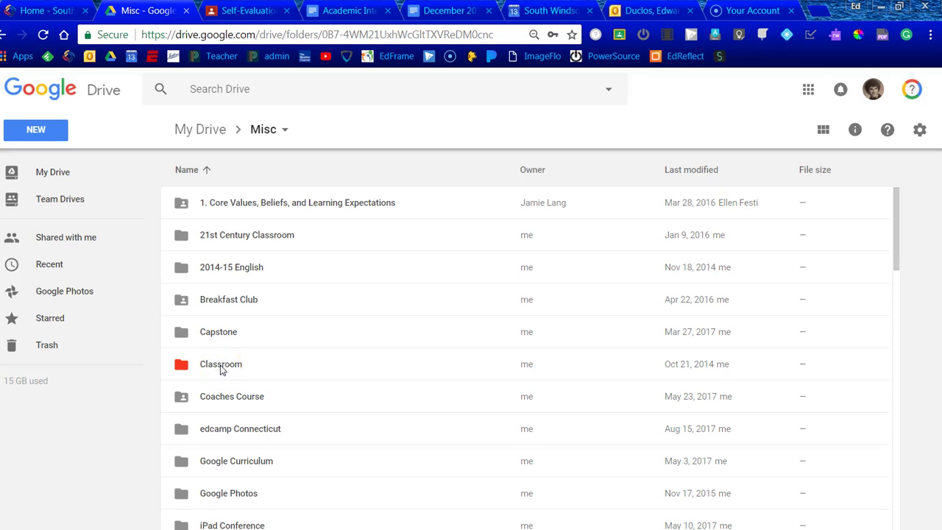
double_click(220, 370)
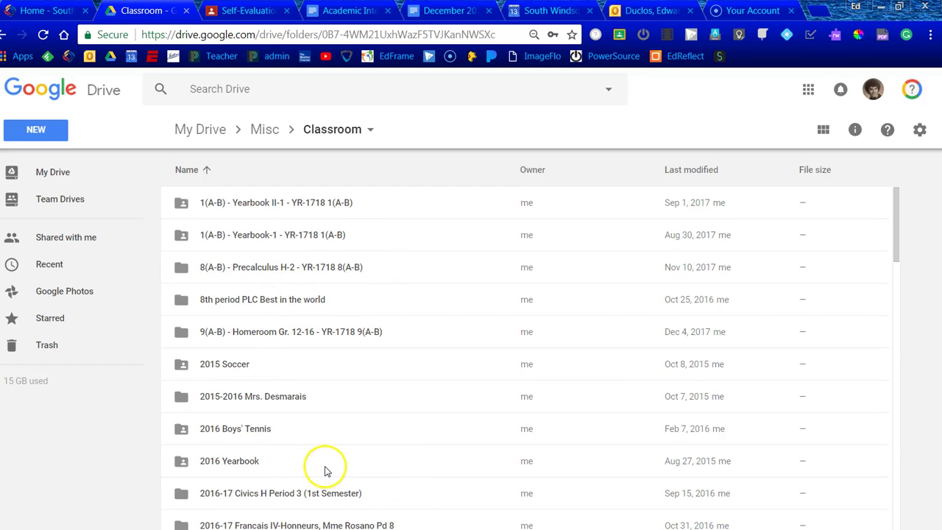
double_click(254, 236)
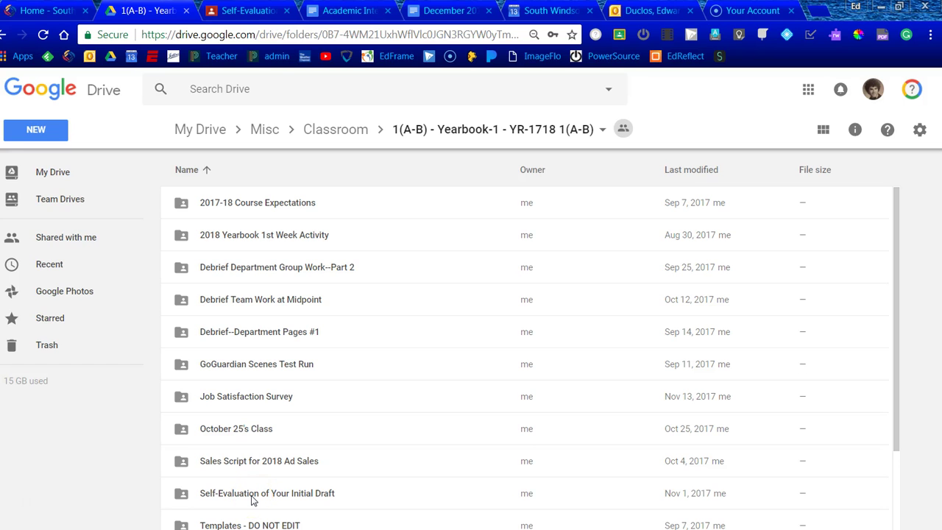
double_click(252, 495)
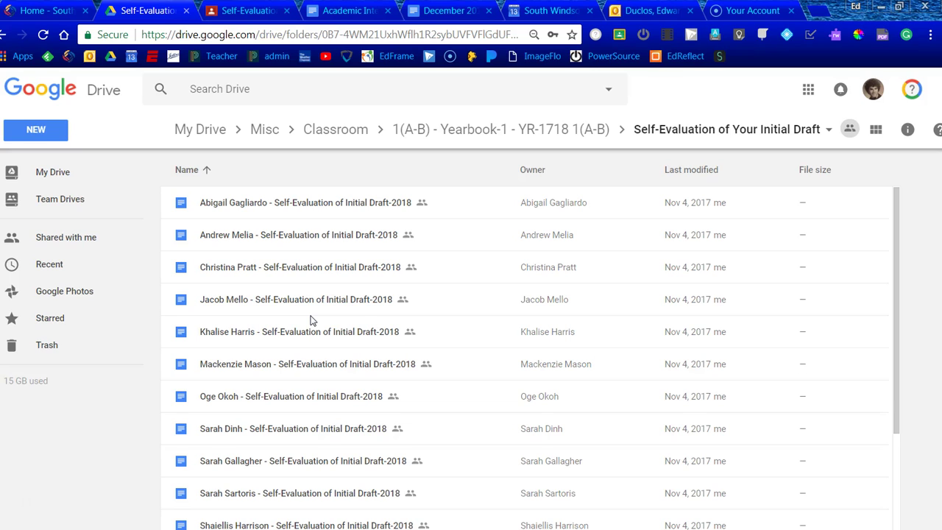
Step: Review the activity history in the details of the first student's self-evaluation document, and close the details
right_click(425, 209)
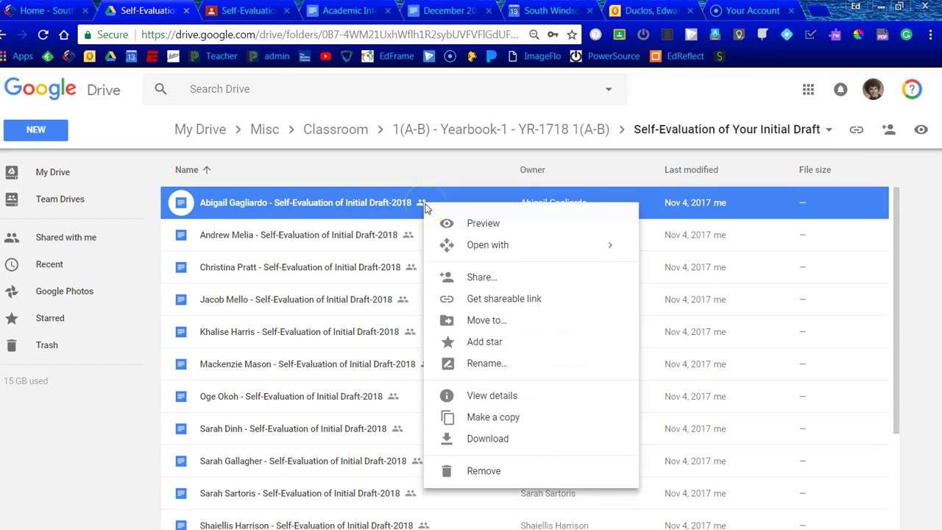
left_click(482, 398)
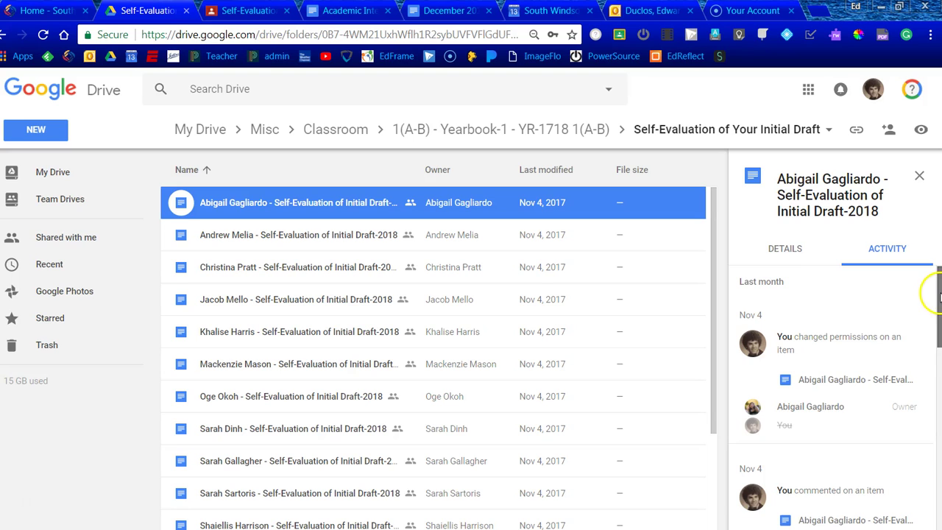
left_click_drag(938, 295, 930, 425)
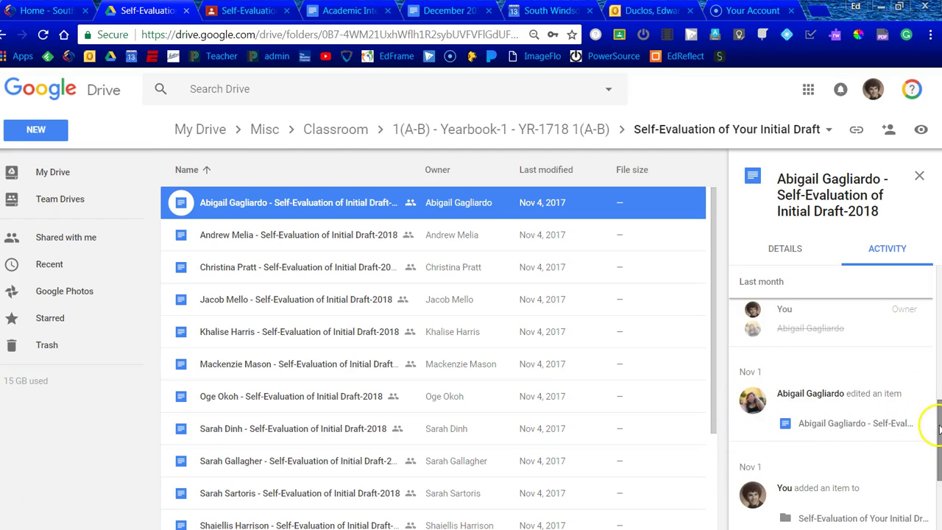
left_click_drag(939, 431, 939, 294)
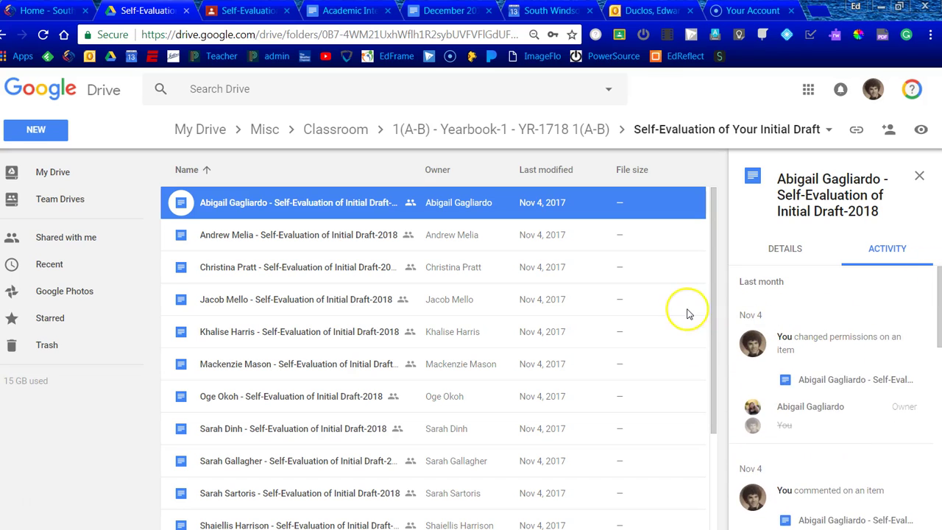
left_click(919, 178)
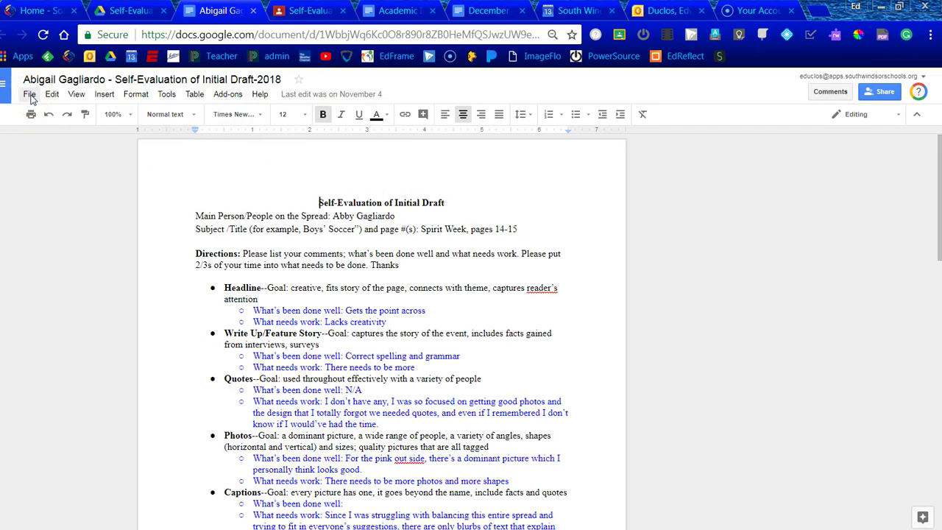
Step: Check who the student's self-evaluation document is shared with, and view its version history with the author of the headline edits
left_click(883, 96)
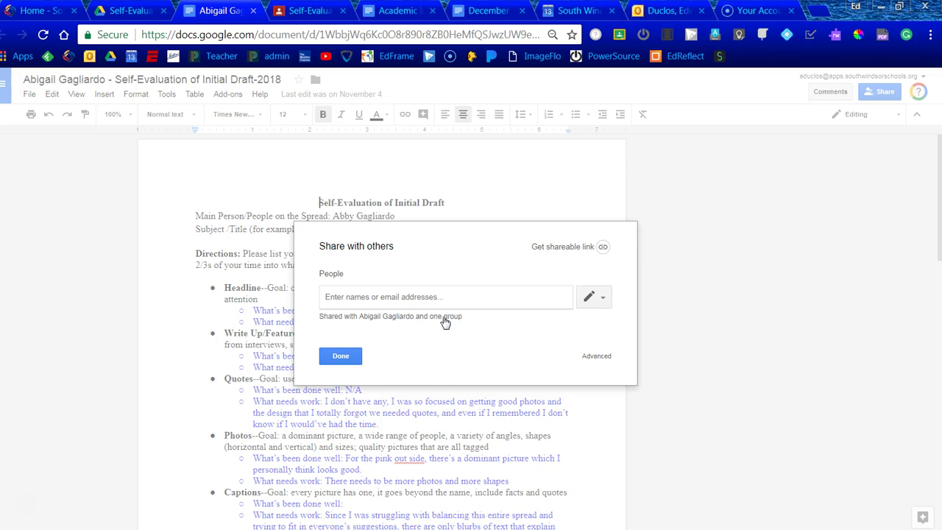
left_click(350, 359)
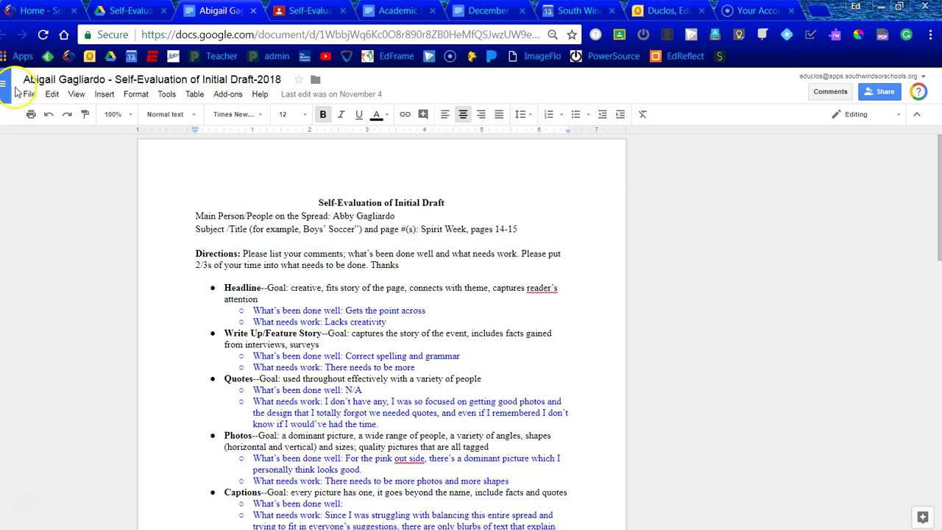
left_click(28, 96)
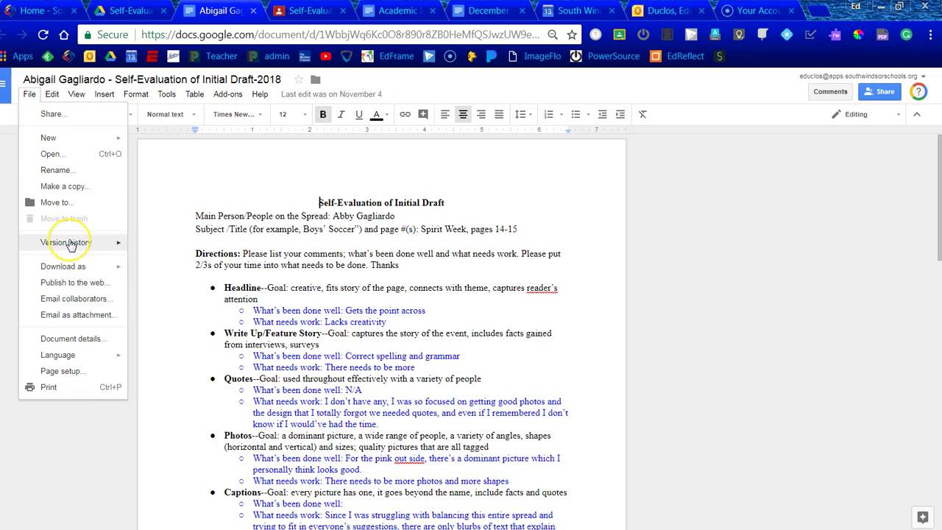
mouse_move(70, 245)
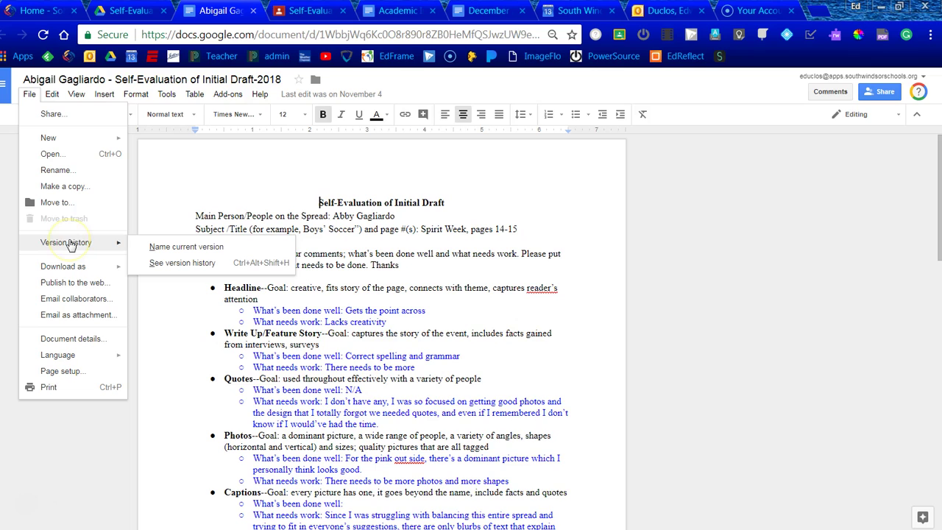
left_click(183, 265)
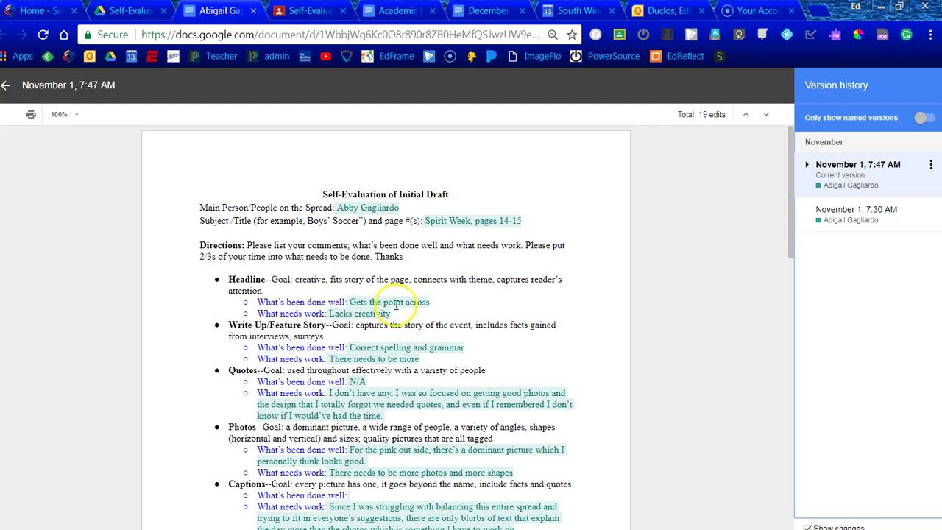
mouse_move(389, 301)
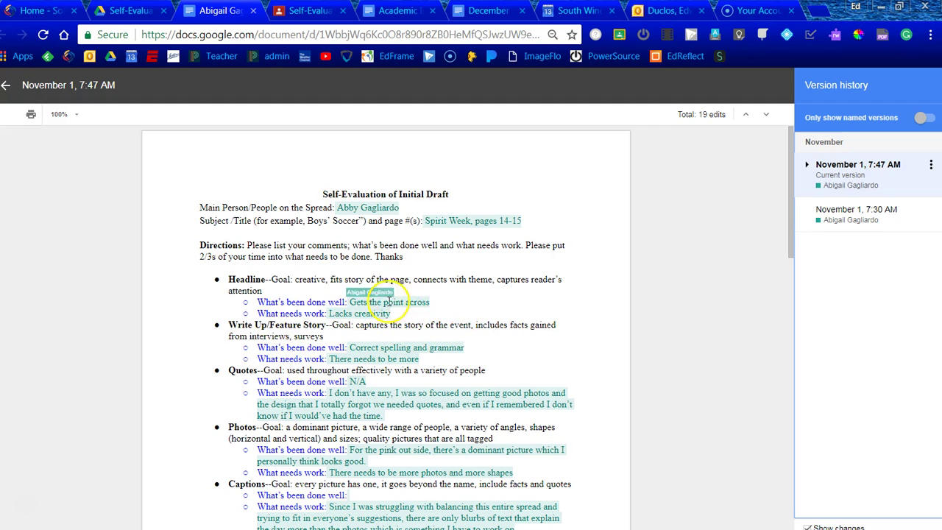
Step: Expand the November 1, 7:47 AM version, examine the detailed 7:35, 7:36, 7:39 and 7:42 AM versions, and leave the version history
left_click(807, 166)
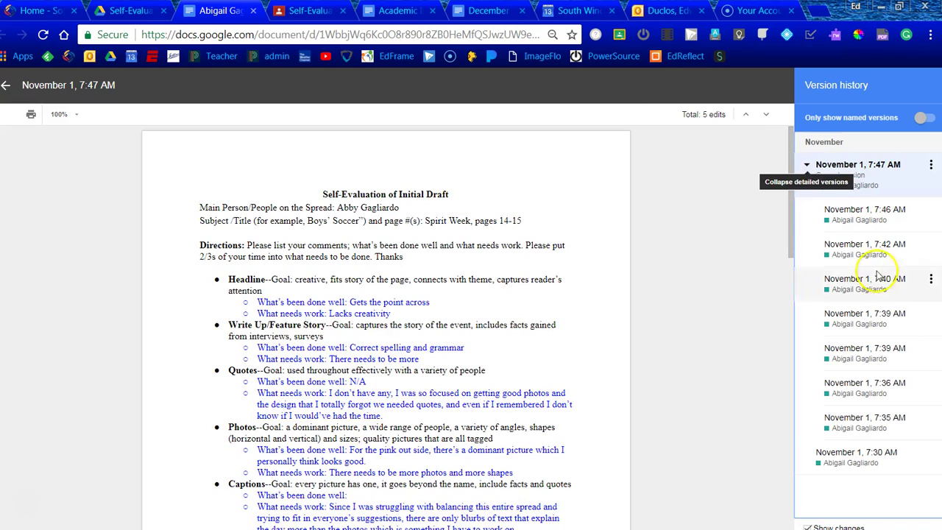
left_click(876, 423)
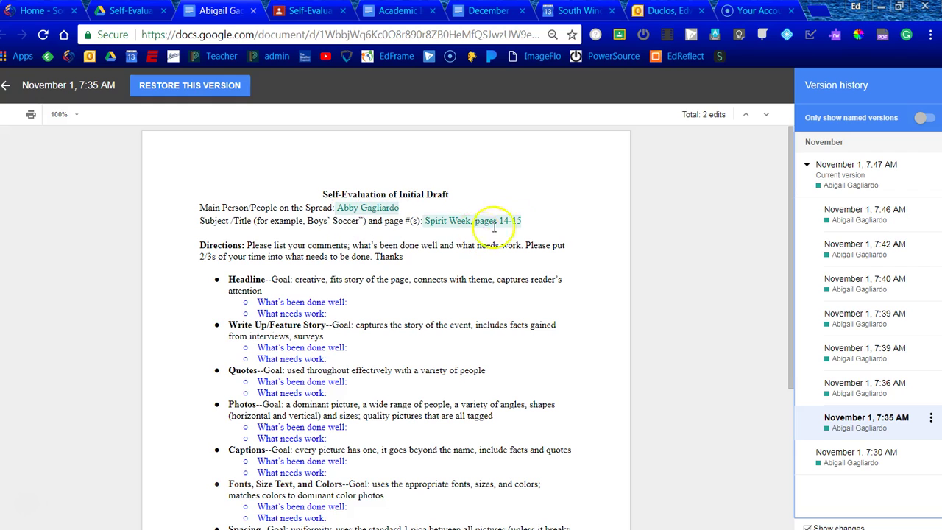
left_click(872, 384)
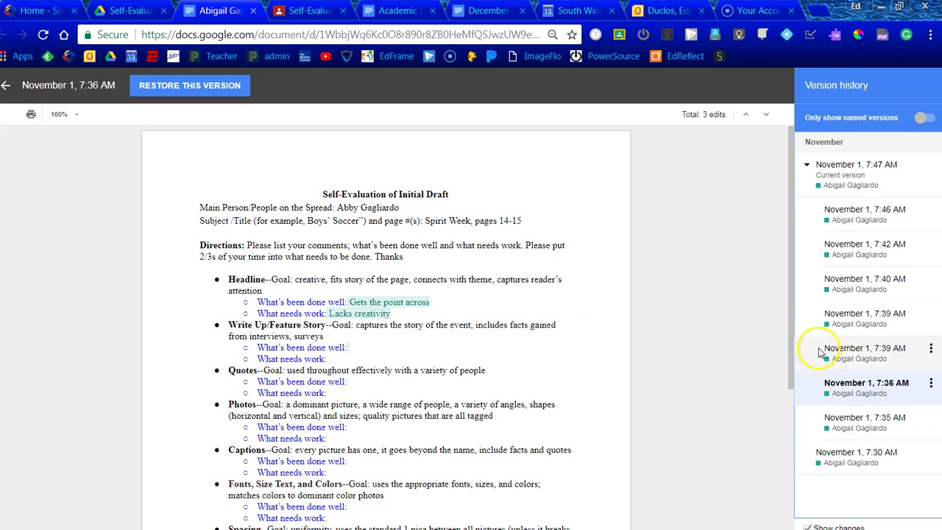
left_click(853, 354)
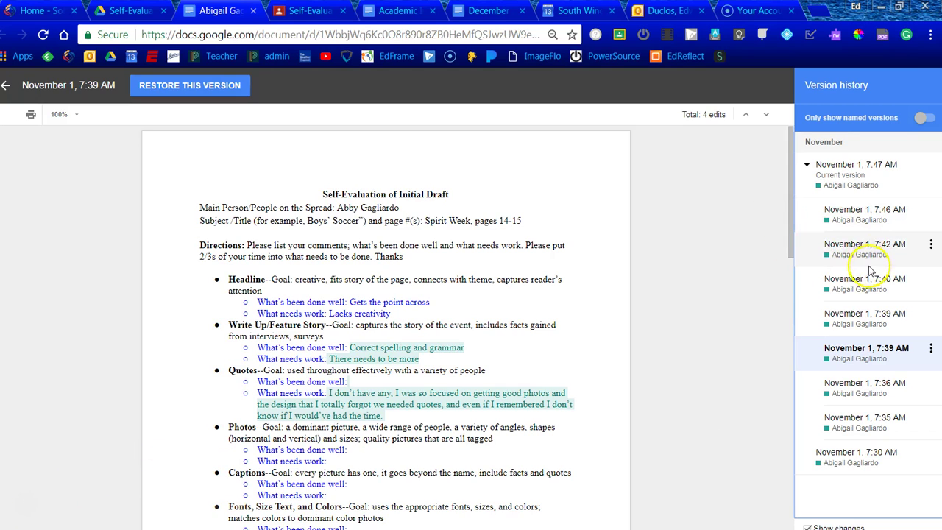
left_click(854, 249)
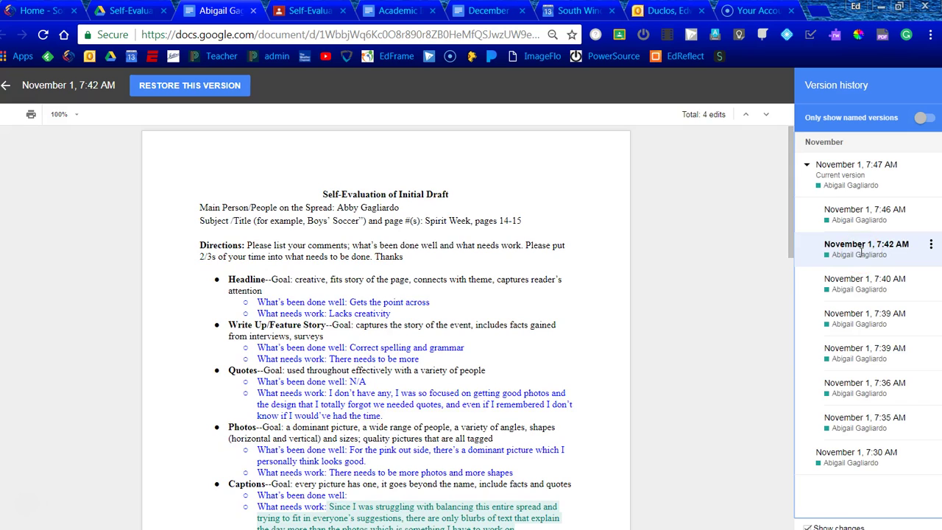
left_click(846, 248)
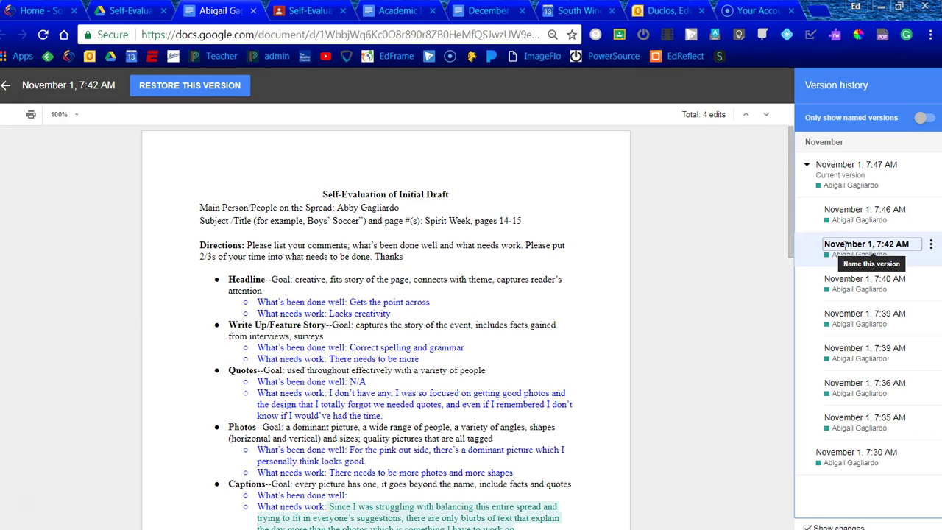
key("Return")
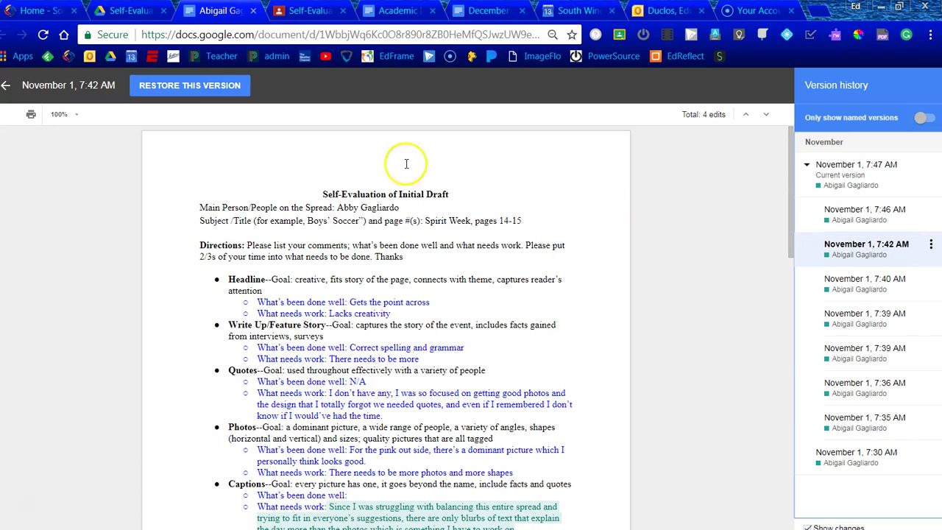
left_click(6, 88)
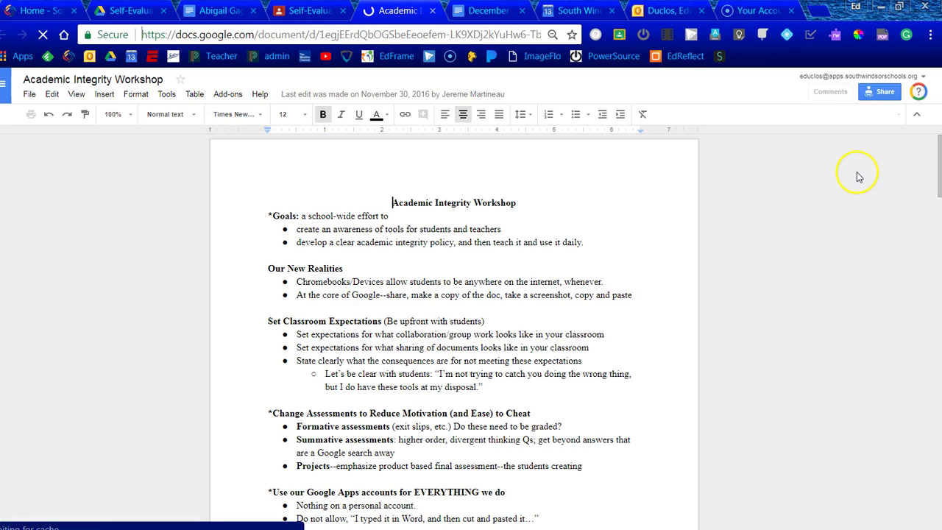
Step: Check the sharing of the Academic Integrity Workshop document and view the advanced link sharing options of the December 2017 Faculty Meeting document without changing them
left_click(885, 95)
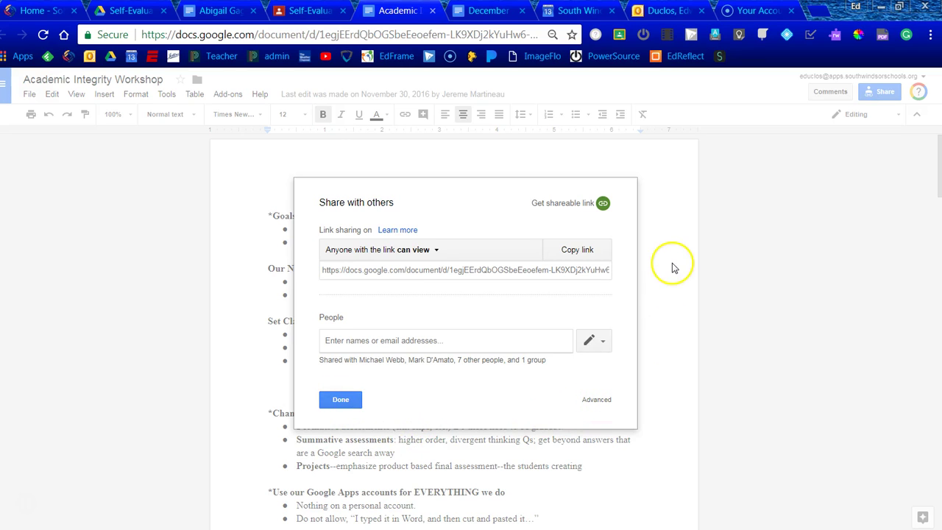
left_click(486, 11)
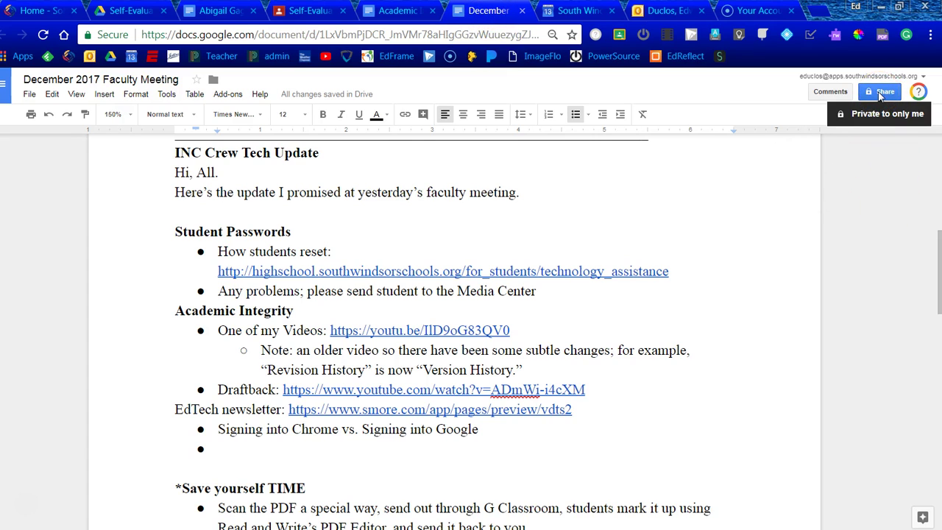
left_click(880, 94)
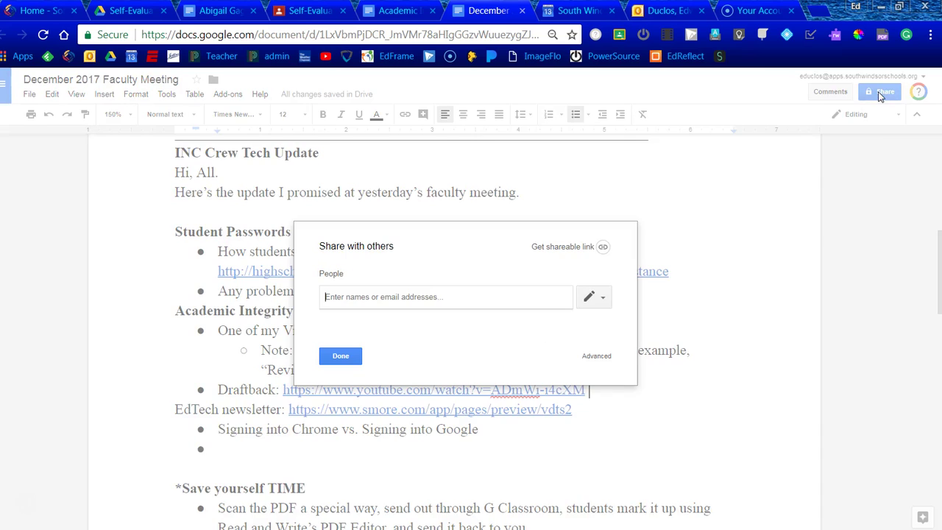
left_click(597, 356)
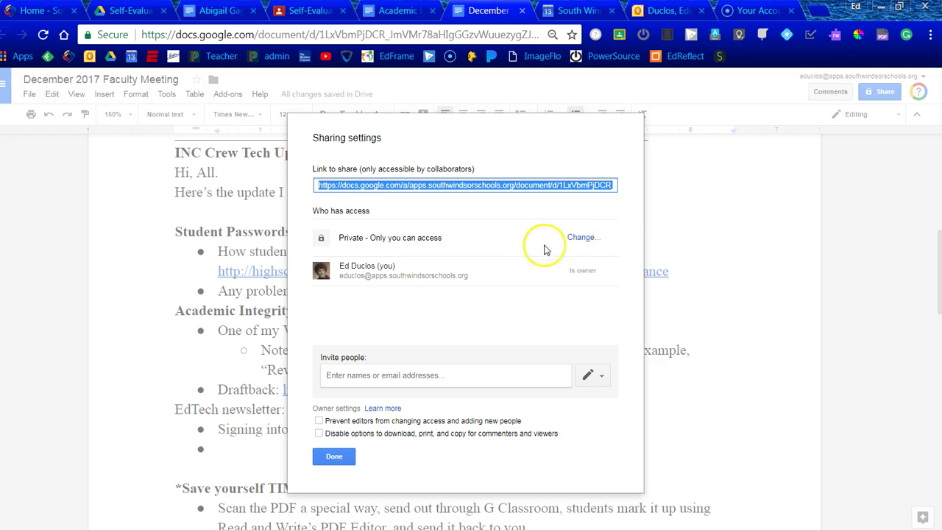
left_click(581, 238)
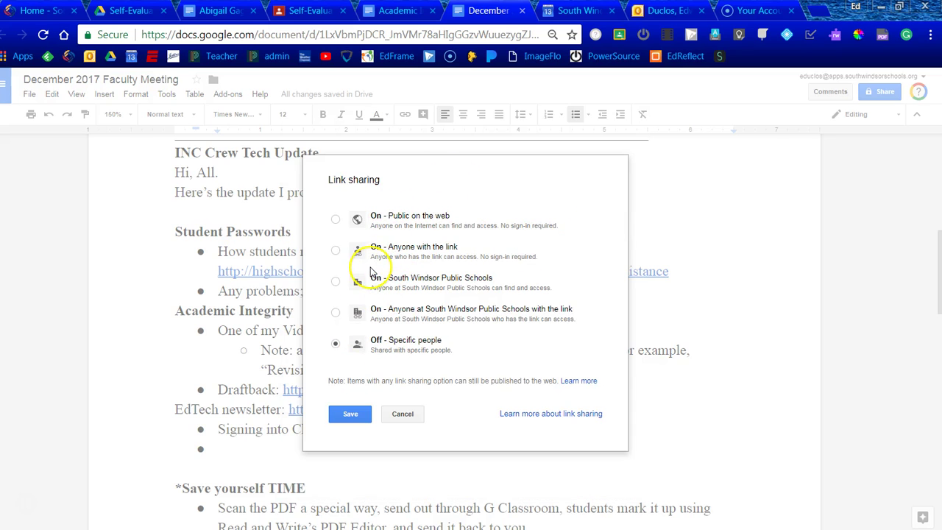
left_click(412, 419)
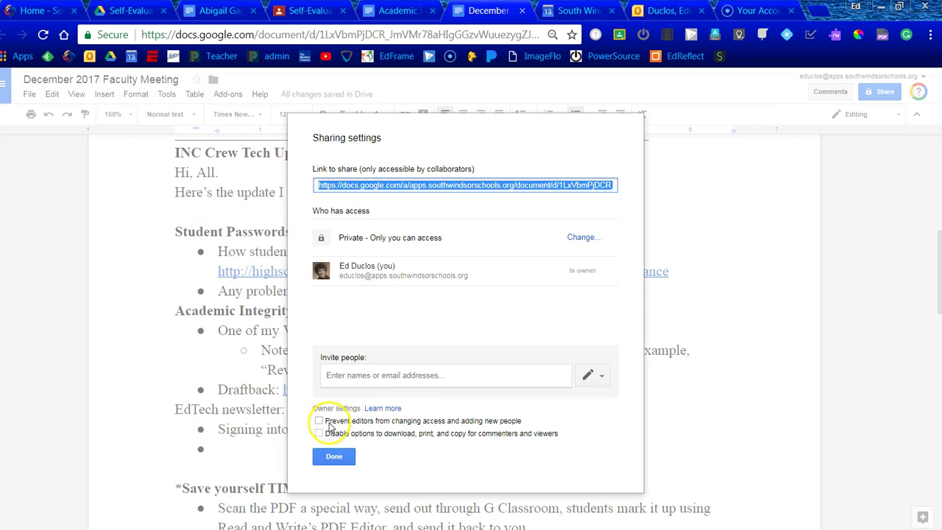